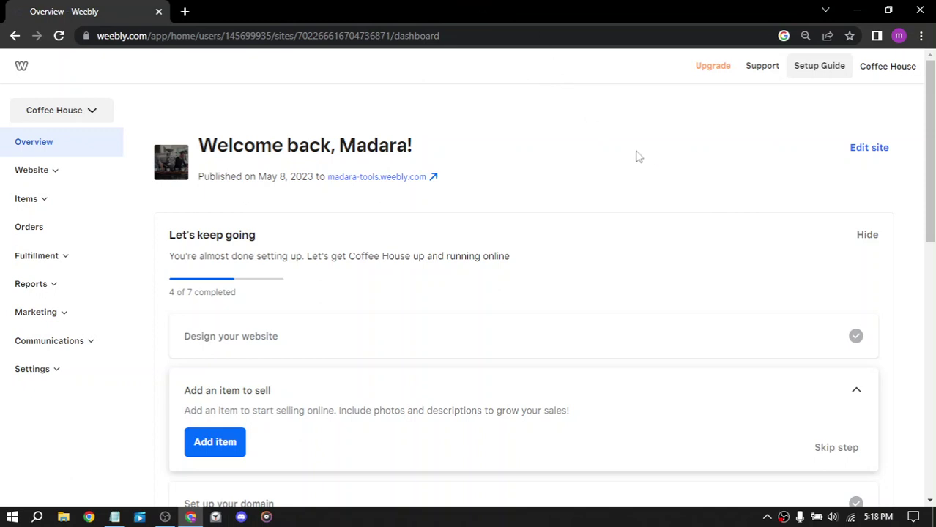
Examine the Coffee House dashboard overview, including the setup checklist, the past 7 days statistics and the support links
scroll(629, 144, down, 5)
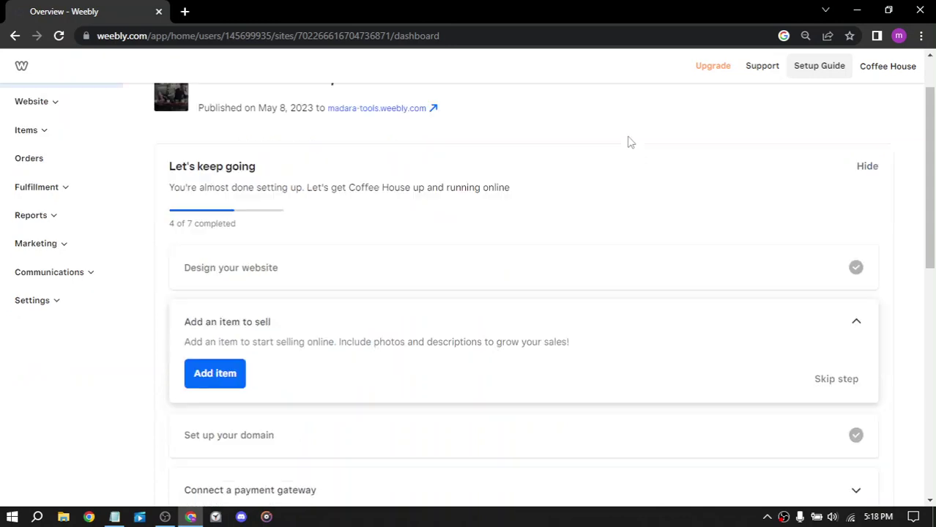
scroll(630, 143, down, 4)
scroll(634, 143, up, 10)
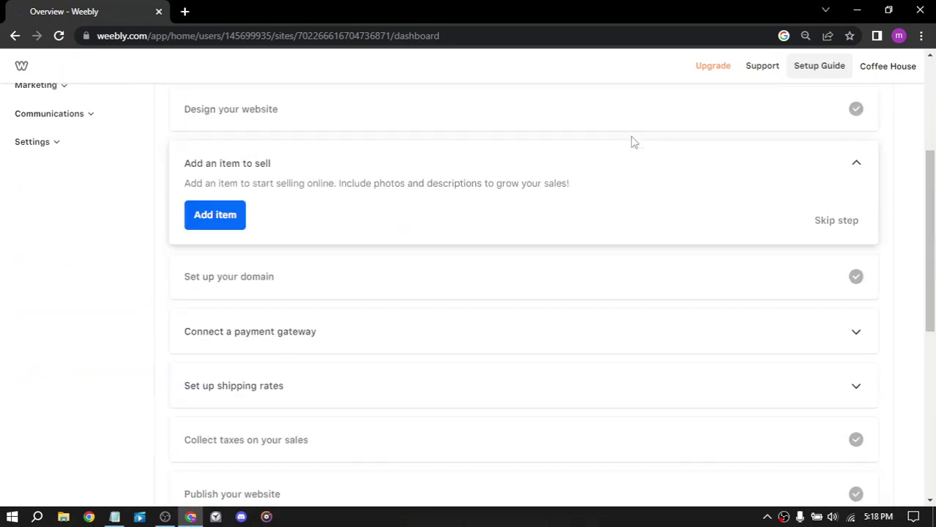
scroll(630, 129, down, 10)
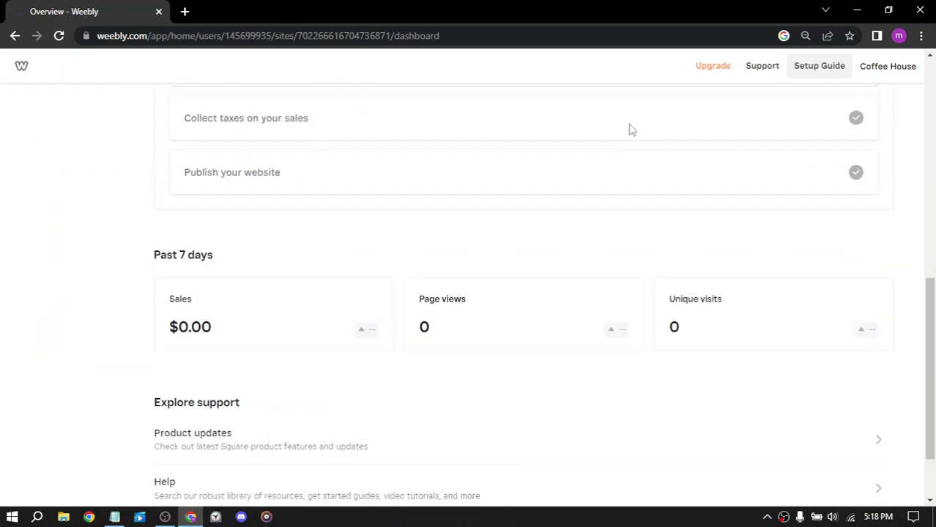
scroll(629, 132, up, 10)
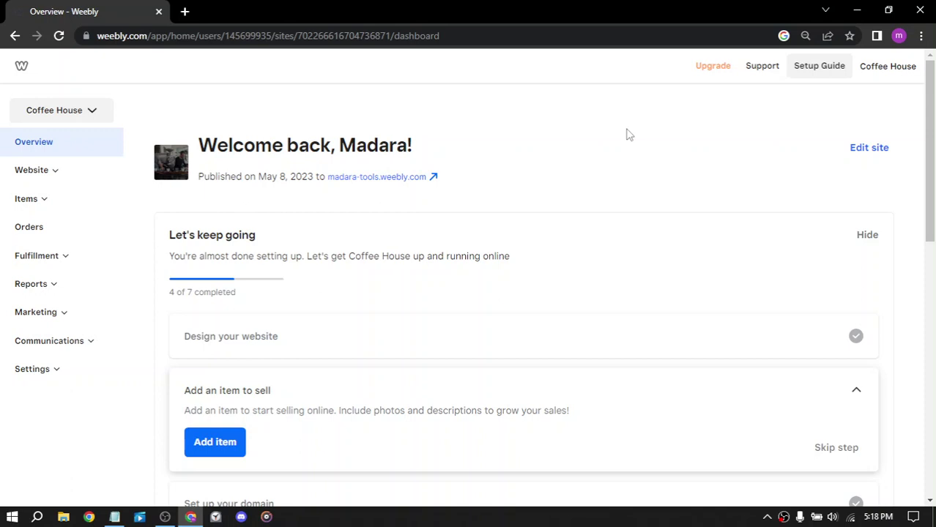
scroll(627, 134, down, 3)
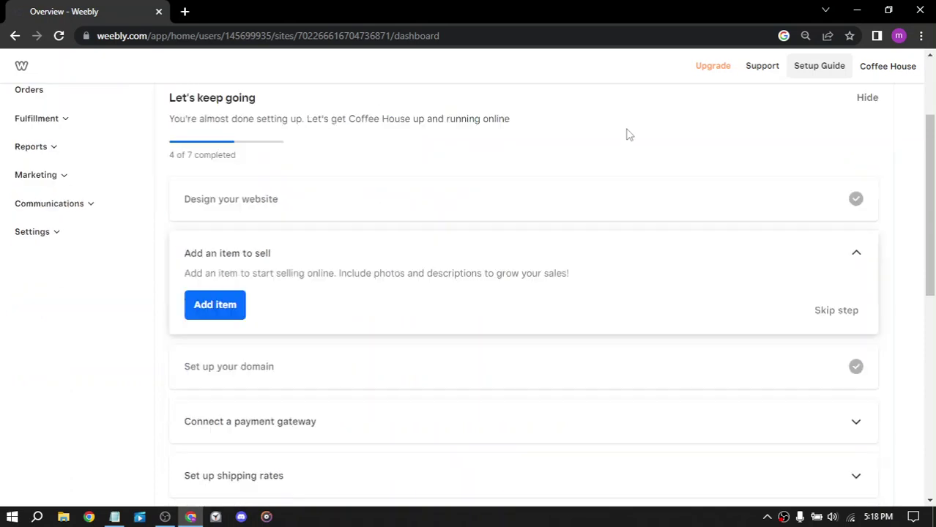
scroll(628, 134, down, 3)
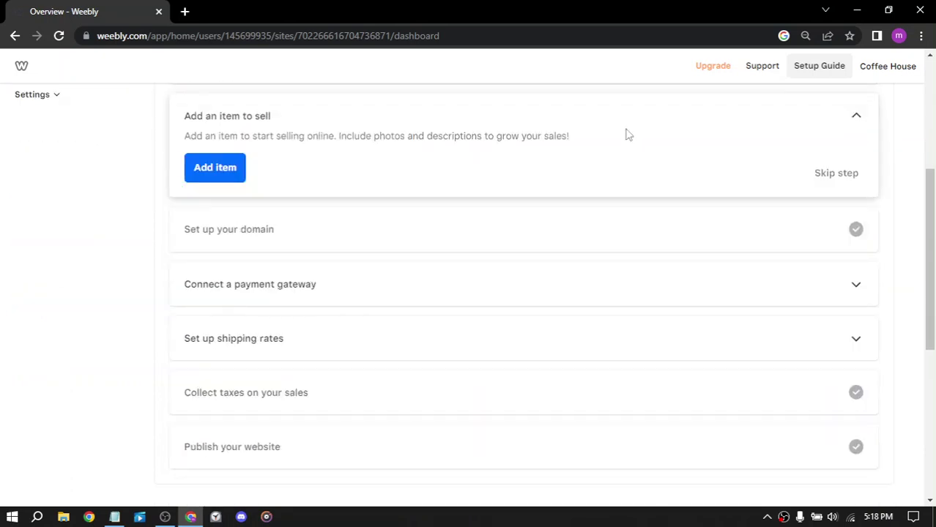
scroll(628, 134, down, 3)
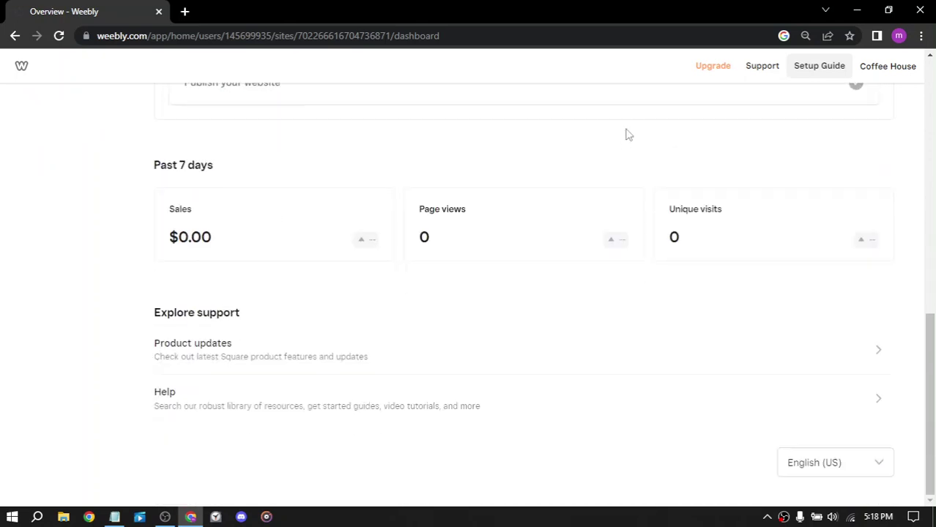
scroll(628, 135, up, 9)
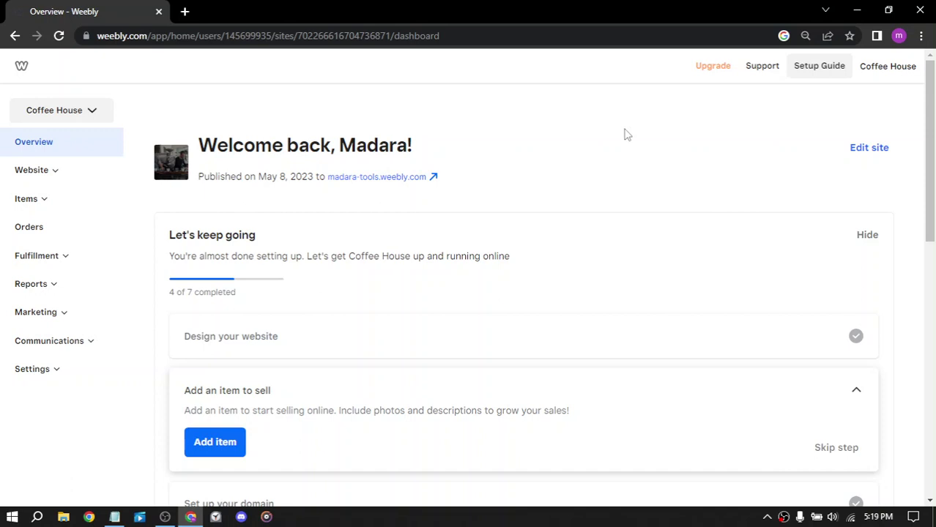
scroll(616, 146, down, 1)
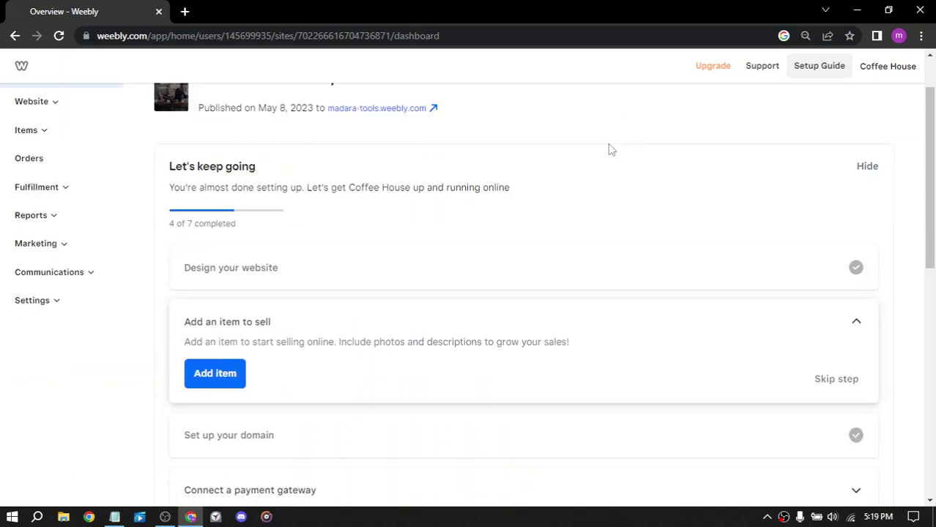
scroll(611, 150, down, 6)
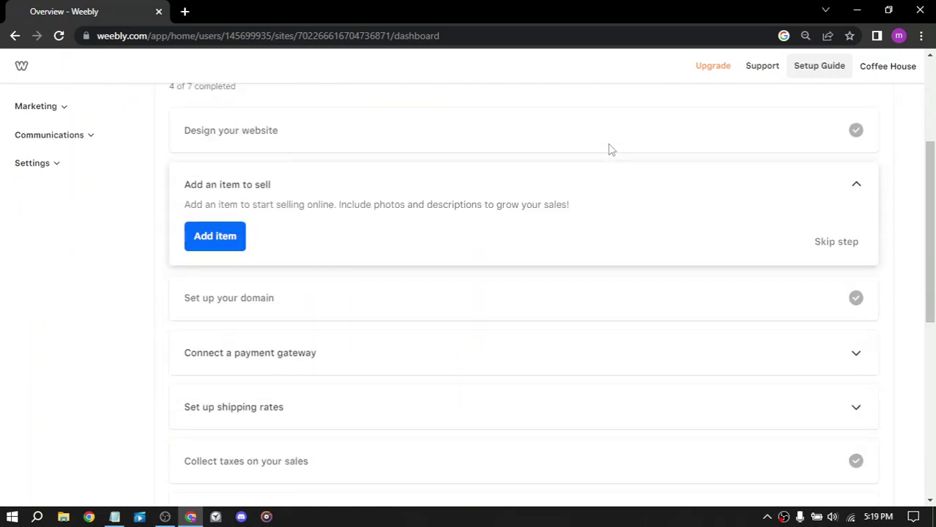
scroll(611, 150, down, 1)
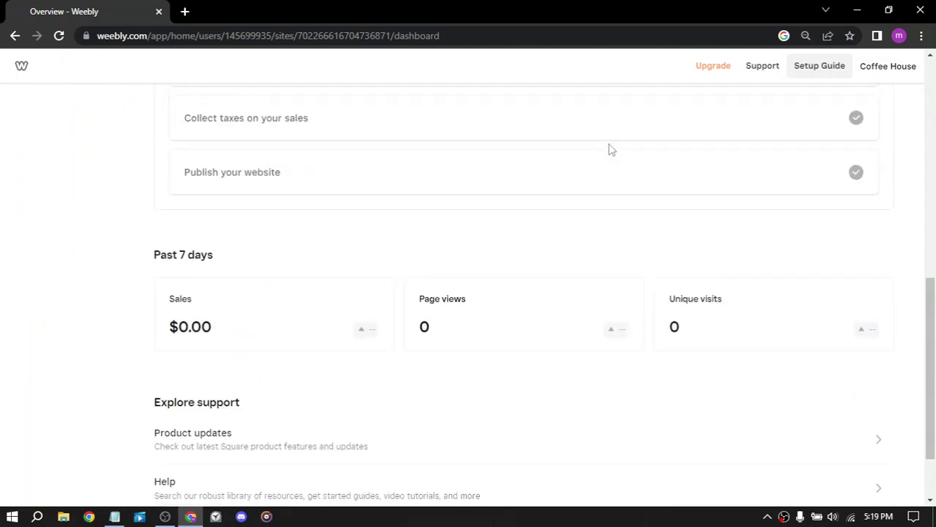
scroll(611, 149, down, 1)
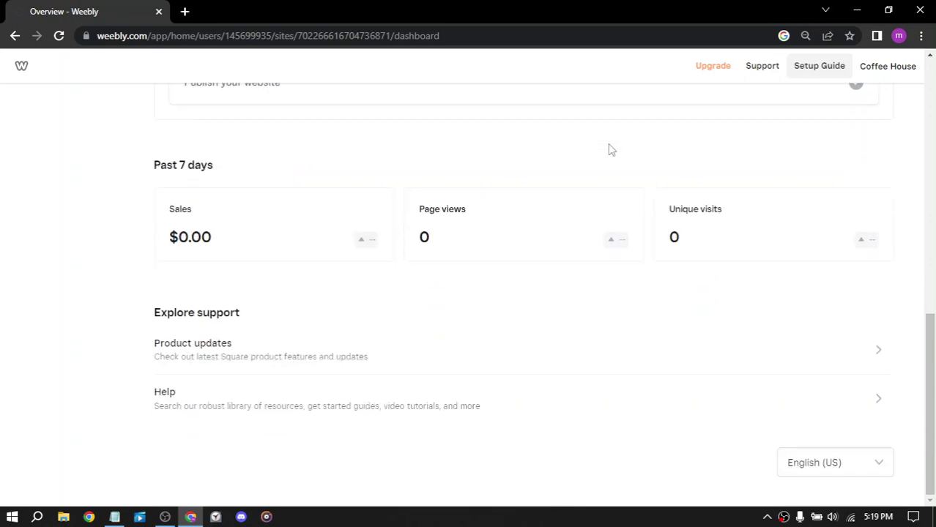
scroll(611, 150, up, 7)
scroll(611, 151, down, 6)
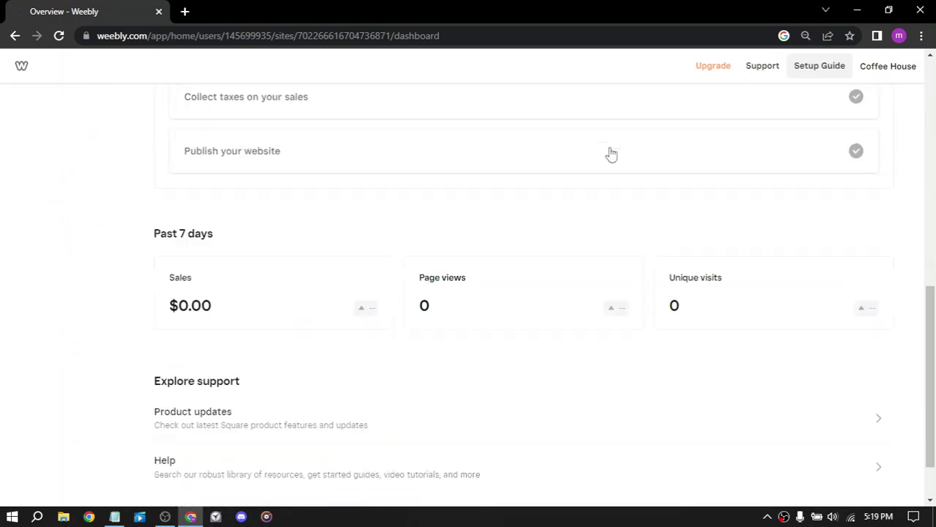
scroll(611, 152, up, 2)
scroll(611, 153, up, 5)
scroll(611, 152, down, 8)
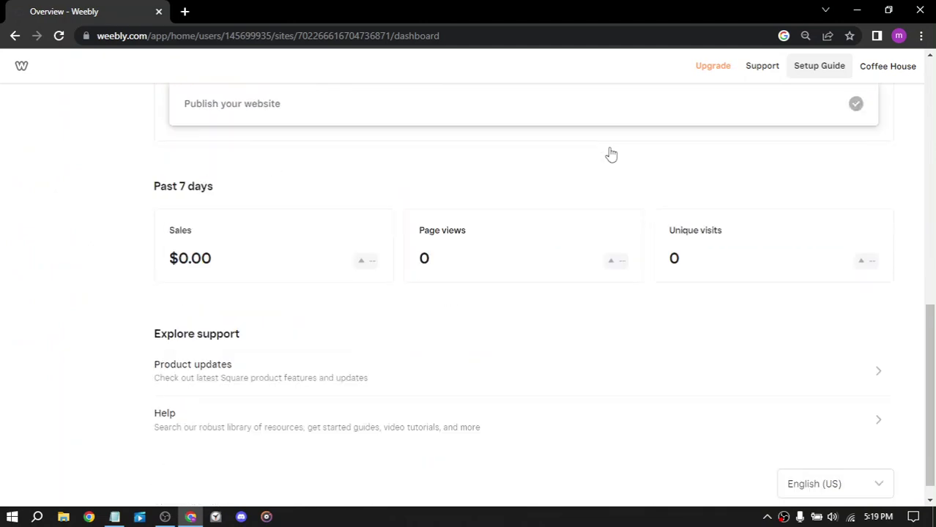
scroll(611, 154, up, 6)
scroll(611, 154, up, 2)
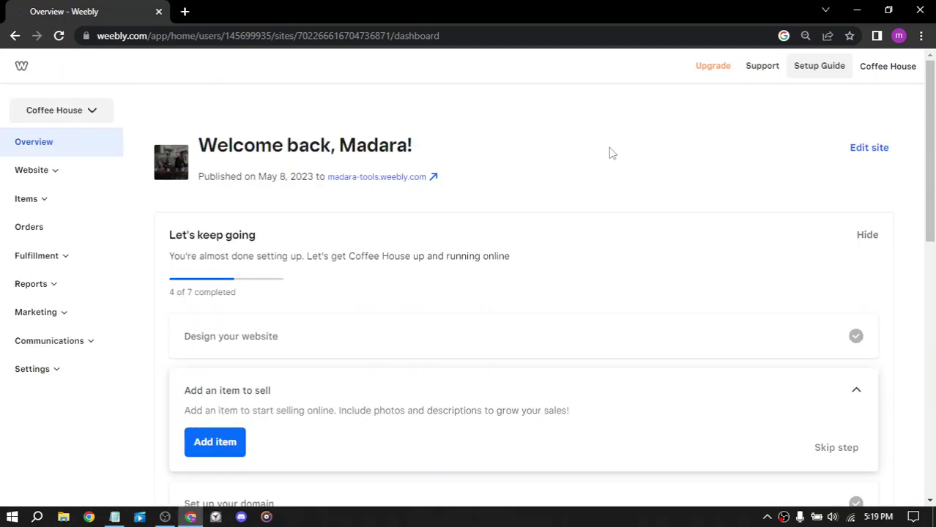
scroll(611, 152, down, 5)
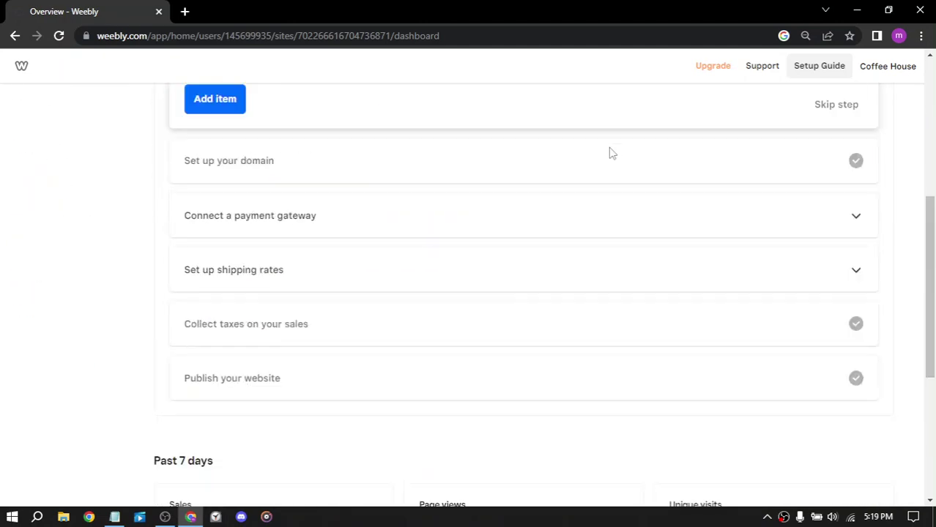
scroll(611, 153, up, 5)
scroll(611, 152, down, 5)
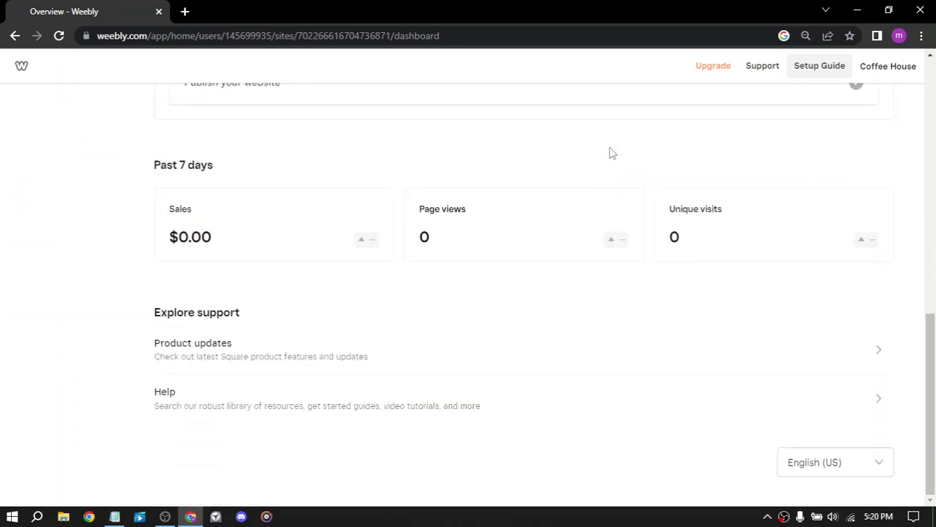
scroll(608, 150, up, 5)
scroll(608, 151, down, 5)
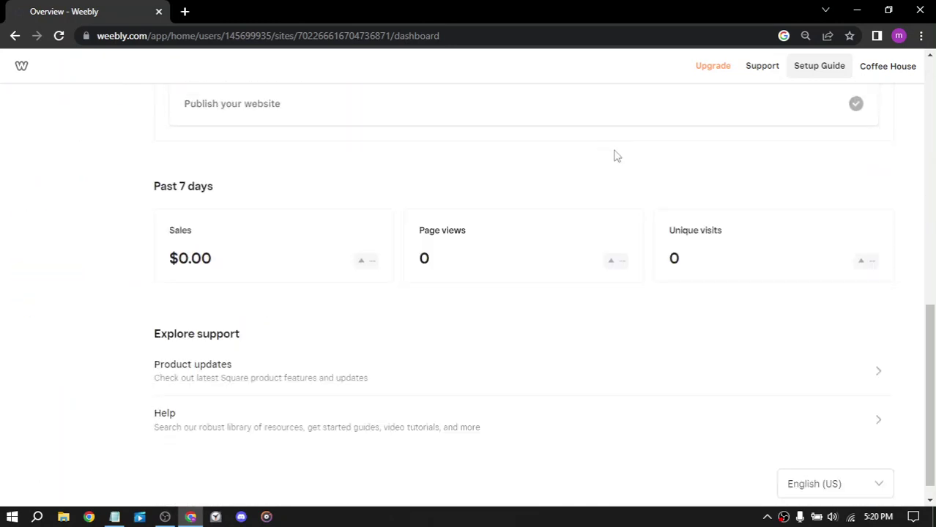
scroll(612, 154, up, 5)
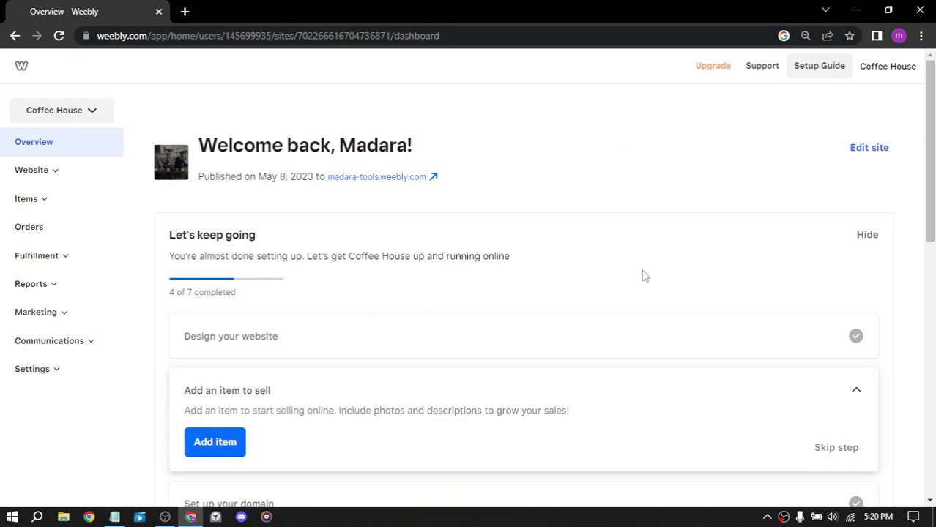
scroll(493, 170, down, 7)
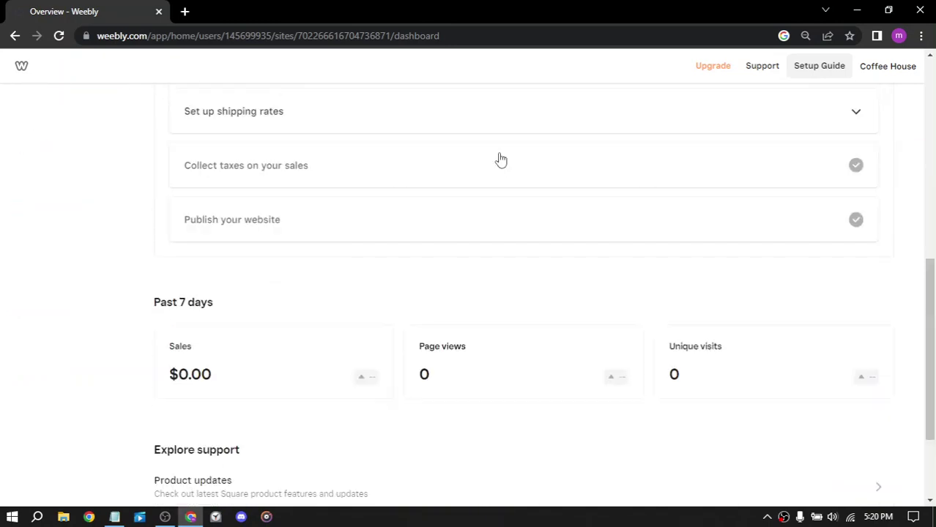
scroll(497, 159, up, 7)
scroll(504, 150, up, 1)
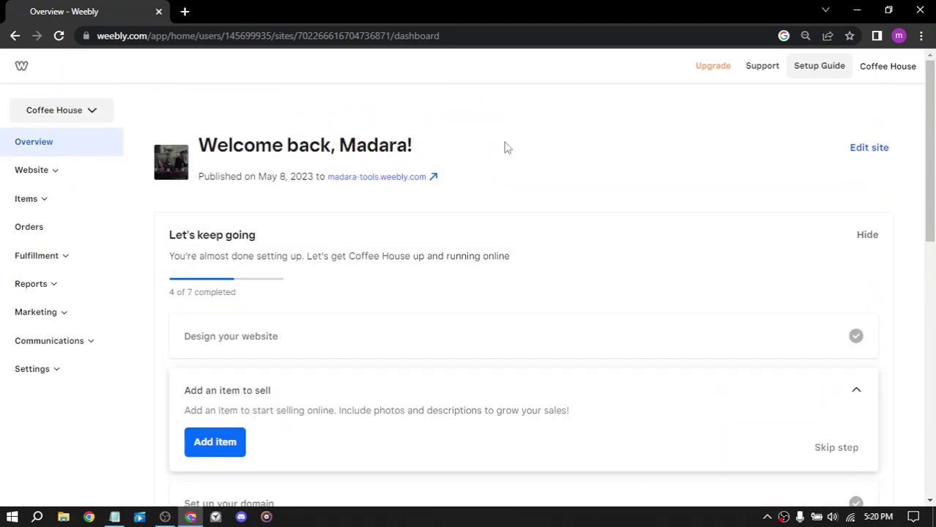
scroll(586, 235, down, 6)
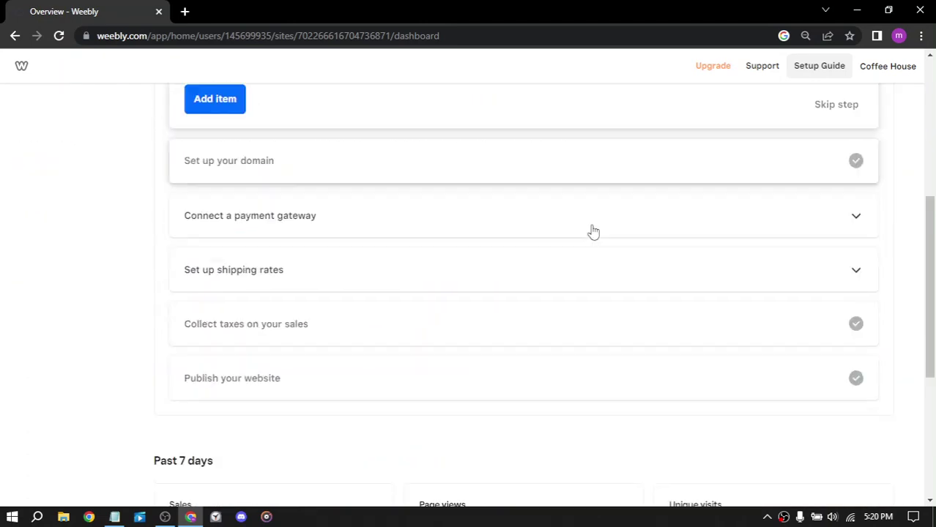
scroll(592, 236, down, 2)
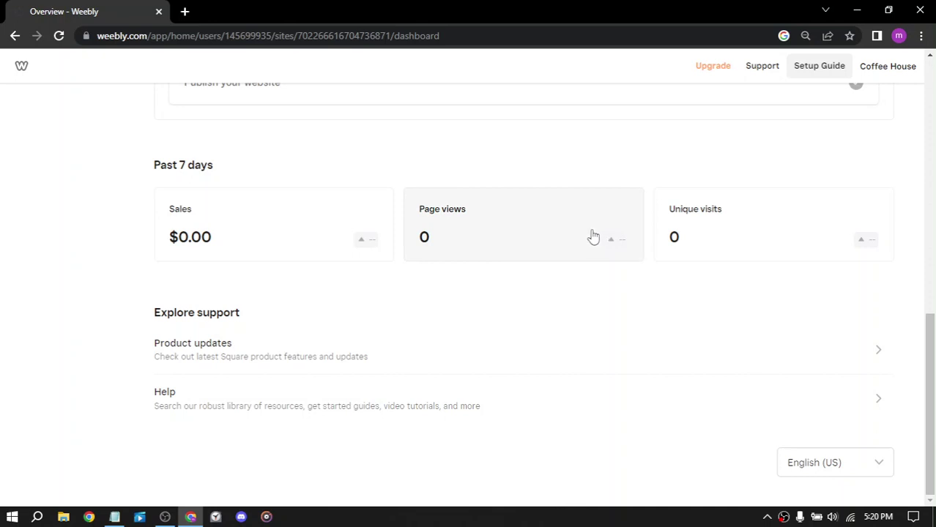
scroll(592, 236, up, 8)
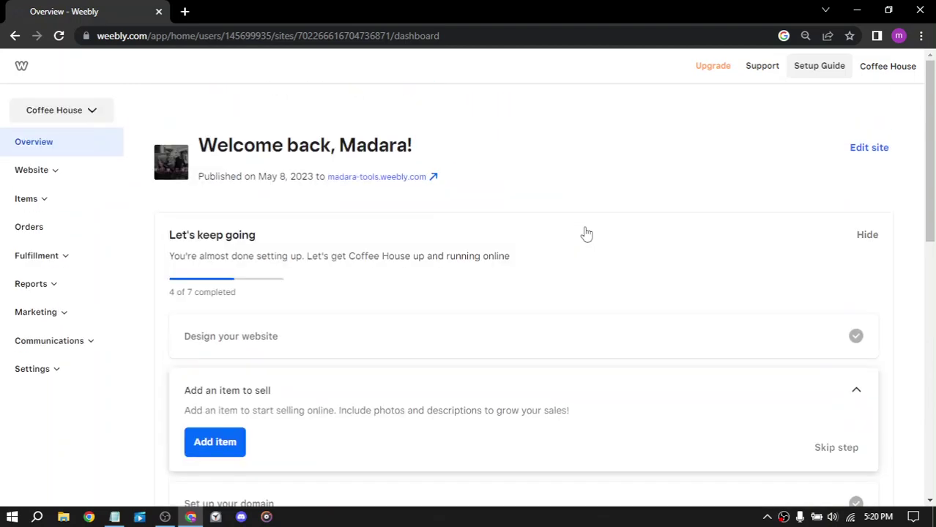
scroll(590, 235, down, 8)
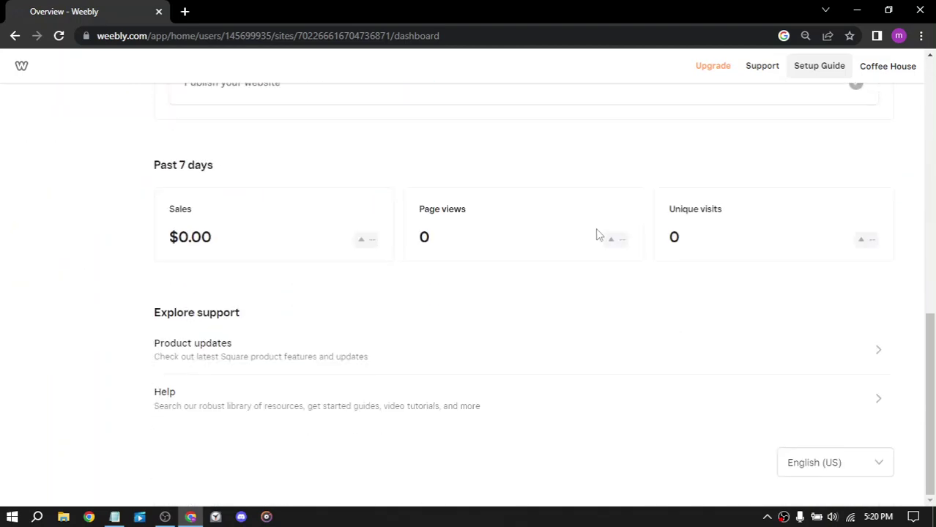
scroll(595, 235, up, 3)
scroll(596, 235, down, 3)
scroll(596, 235, up, 6)
scroll(597, 235, down, 3)
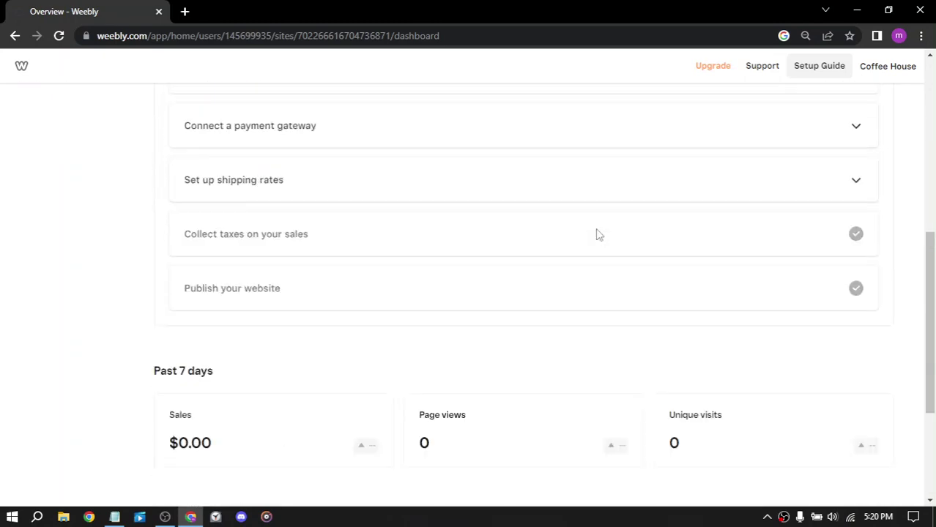
scroll(596, 235, down, 3)
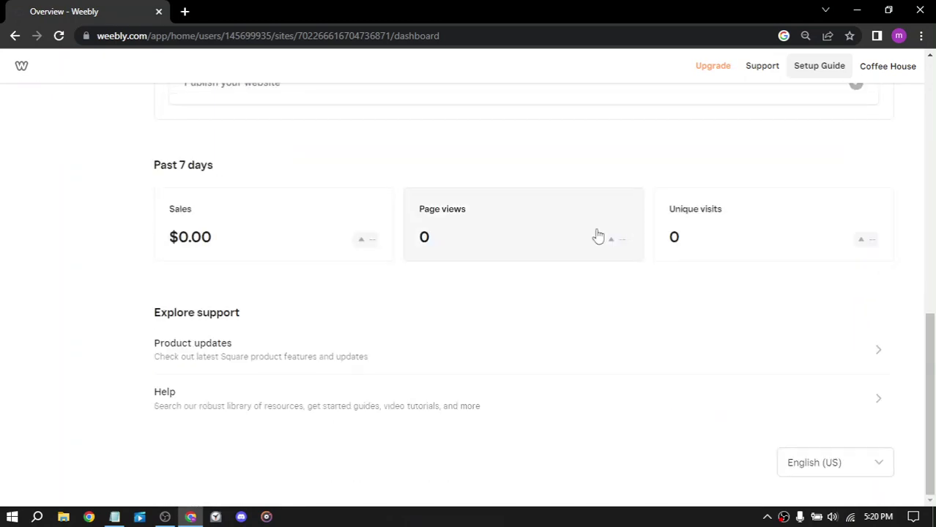
scroll(598, 235, up, 8)
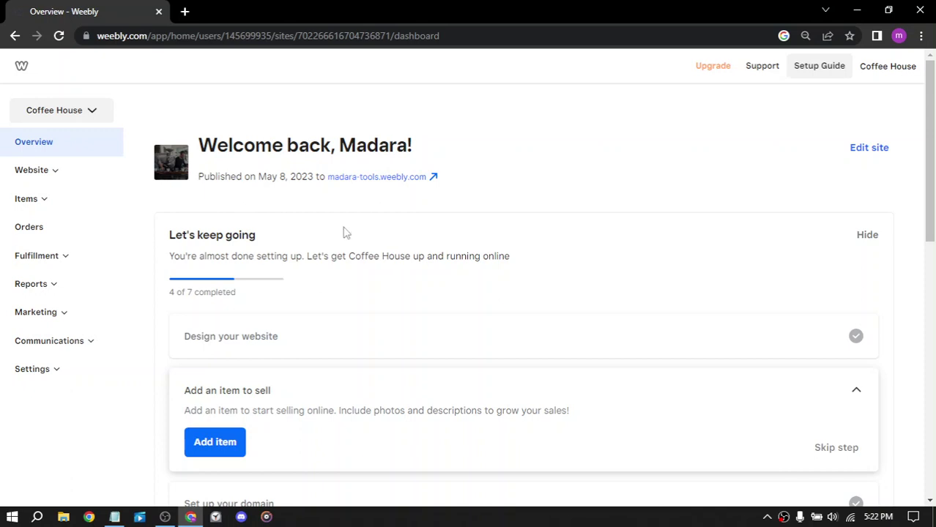
Choose the Coffee House site from the account's list of sites and open it for editing
click(90, 112)
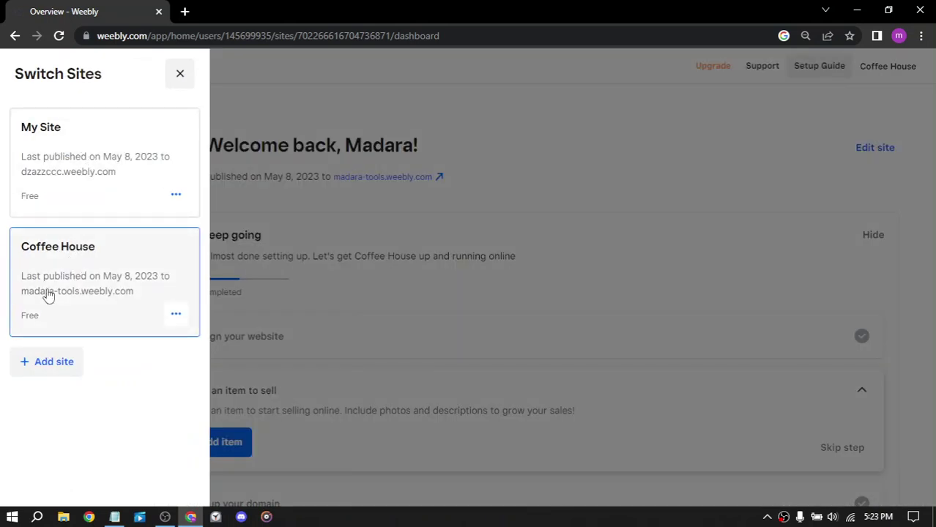
click(129, 261)
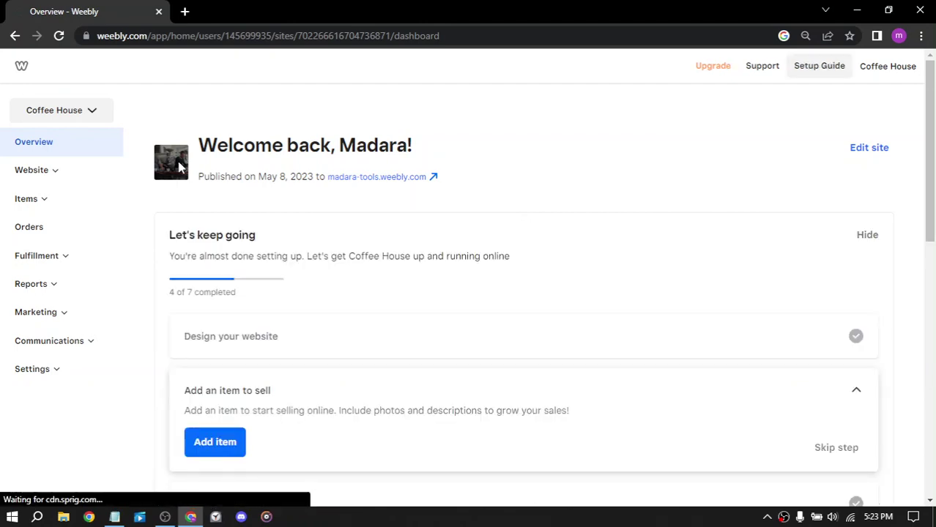
scroll(621, 183, down, 5)
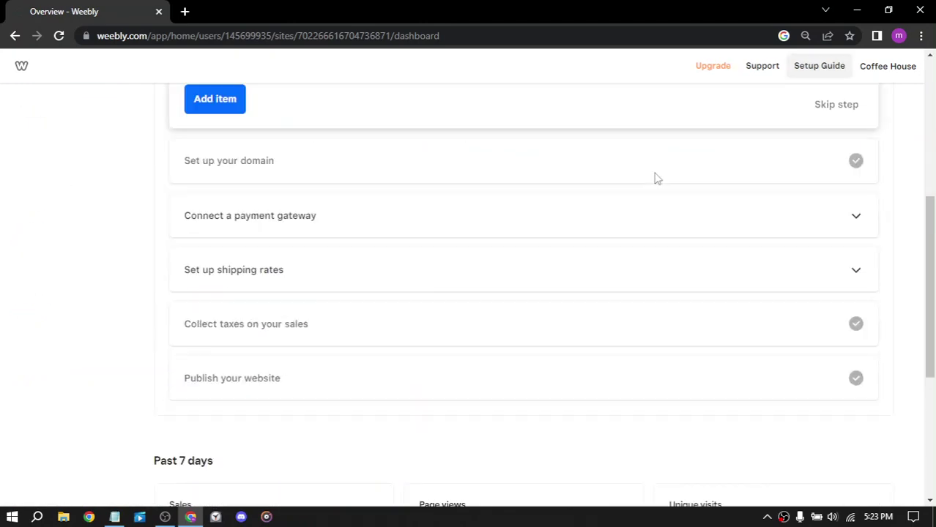
scroll(644, 173, down, 4)
scroll(644, 174, up, 9)
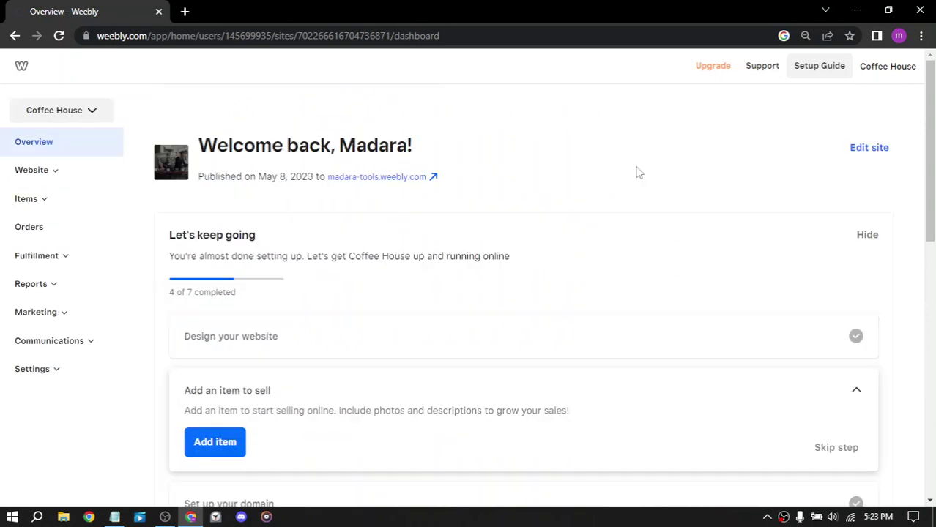
click(869, 151)
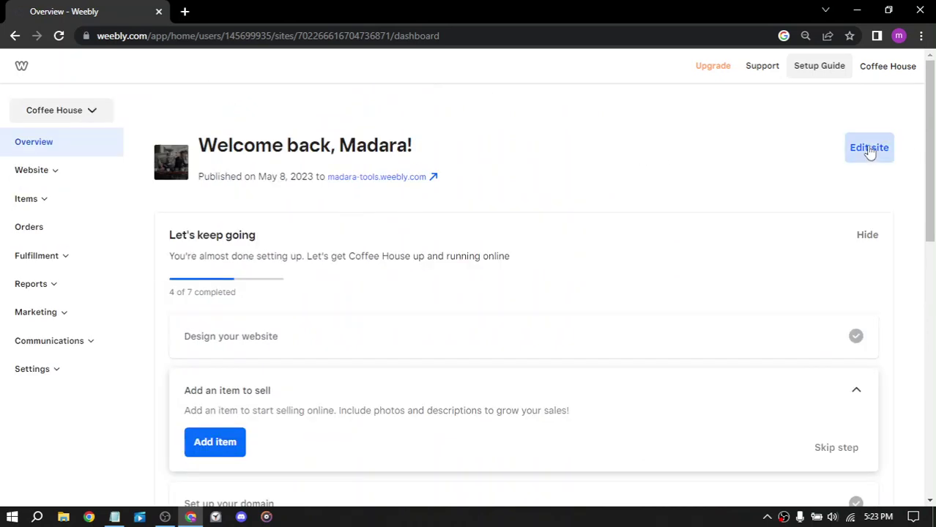